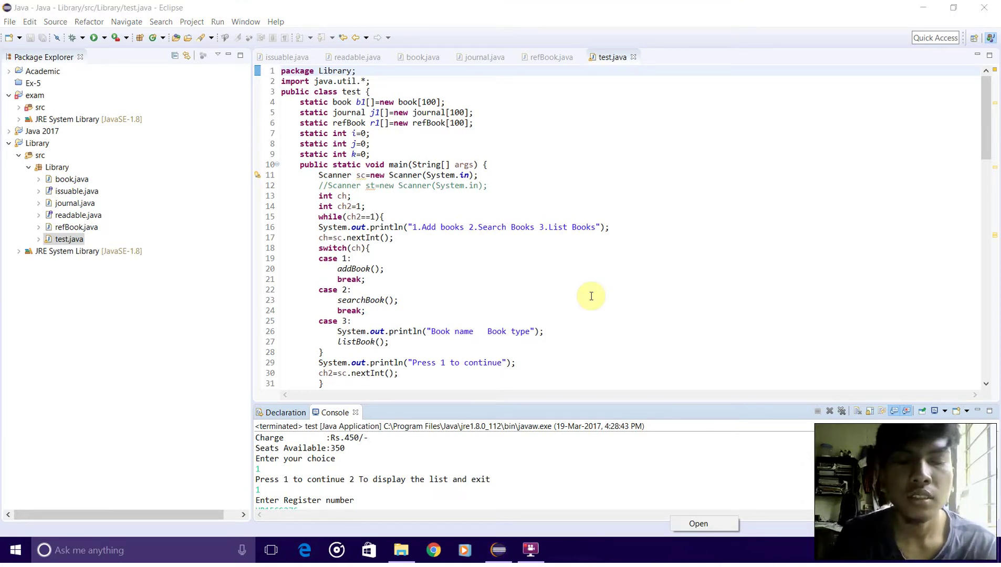
# Step: Focus the Eclipse window and show the issuable.java interface in the editor
pyautogui.click(540, 23)
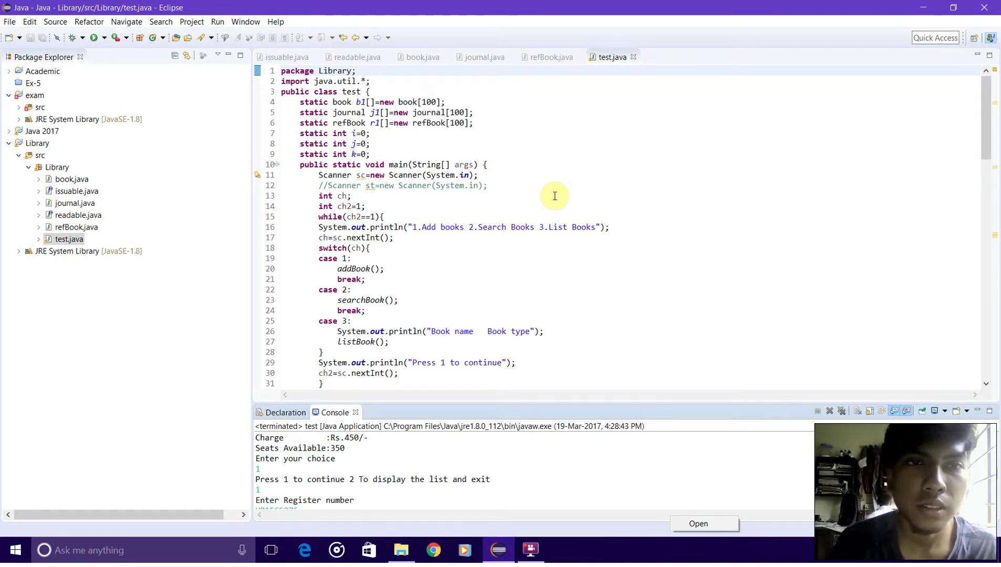
pyautogui.click(283, 57)
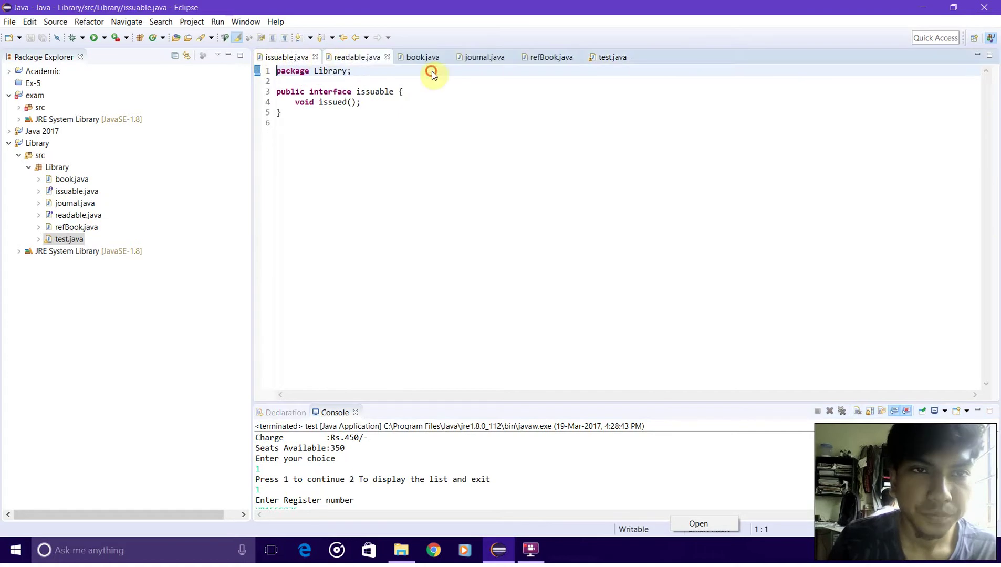
# Step: Cycle the editor through readable.java and book.java to journal.java
pyautogui.hotkey('ctrl', 'pagedown')
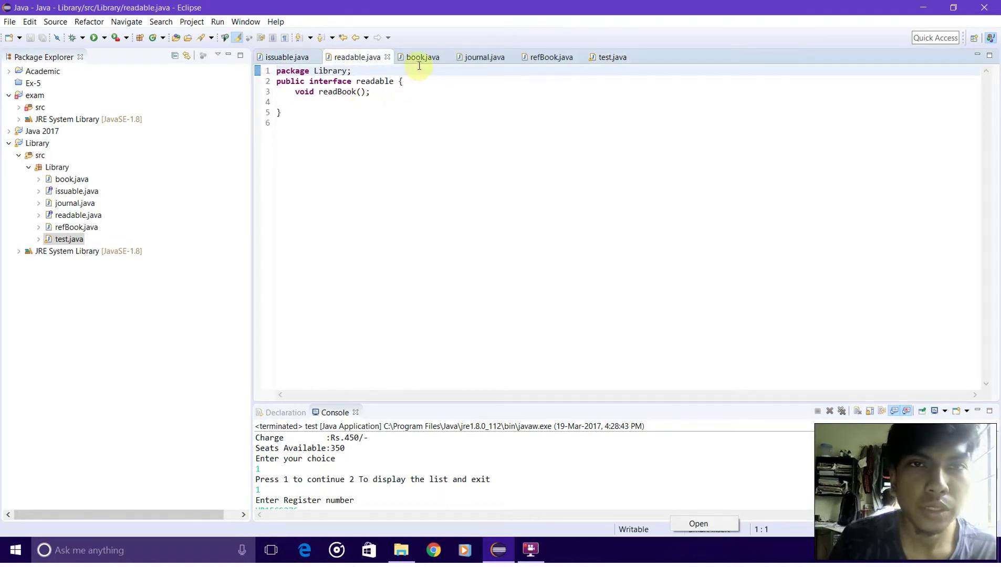
pyautogui.hotkey('ctrl', 'pagedown')
pyautogui.hotkey('ctrl', 'pagedown')
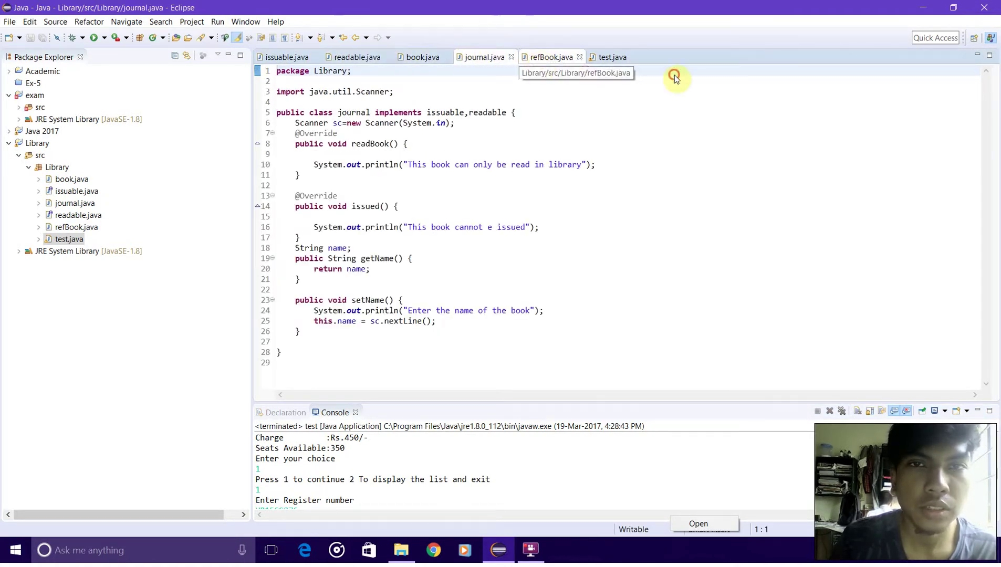
pyautogui.hotkey('ctrl', 'pagedown')
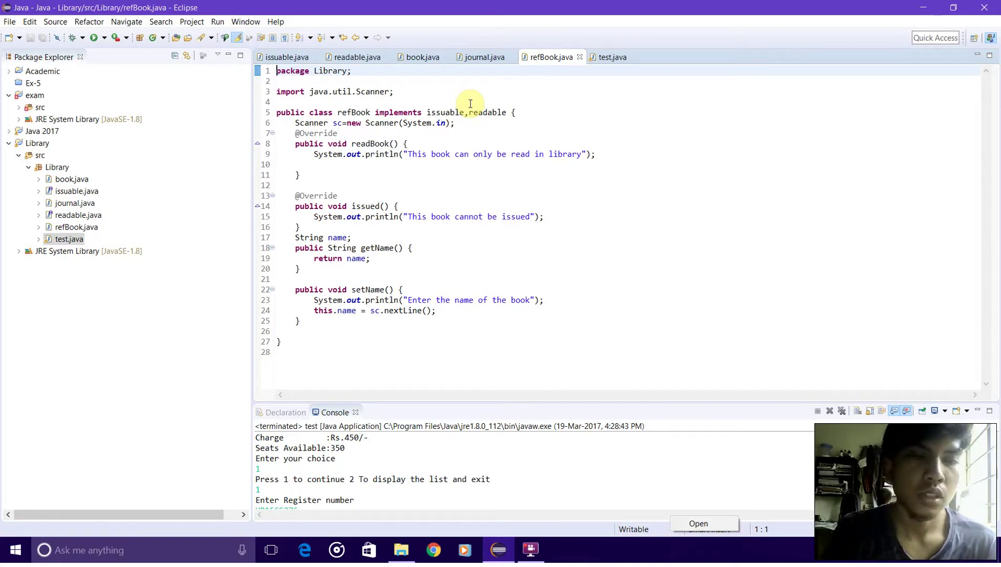
# Step: Review readable.java, then return to the issuable interface and its issued() method
pyautogui.click(286, 57)
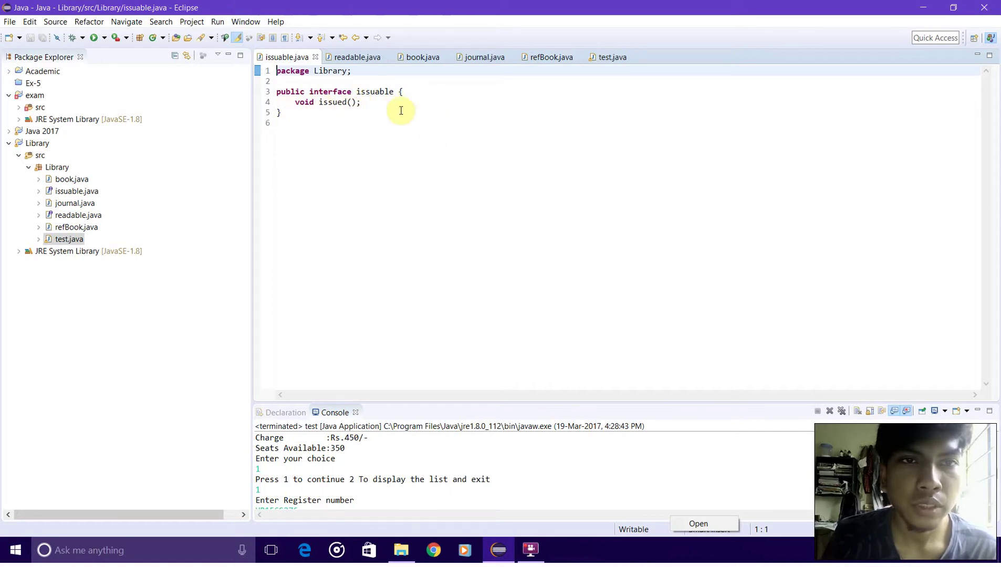
pyautogui.click(363, 60)
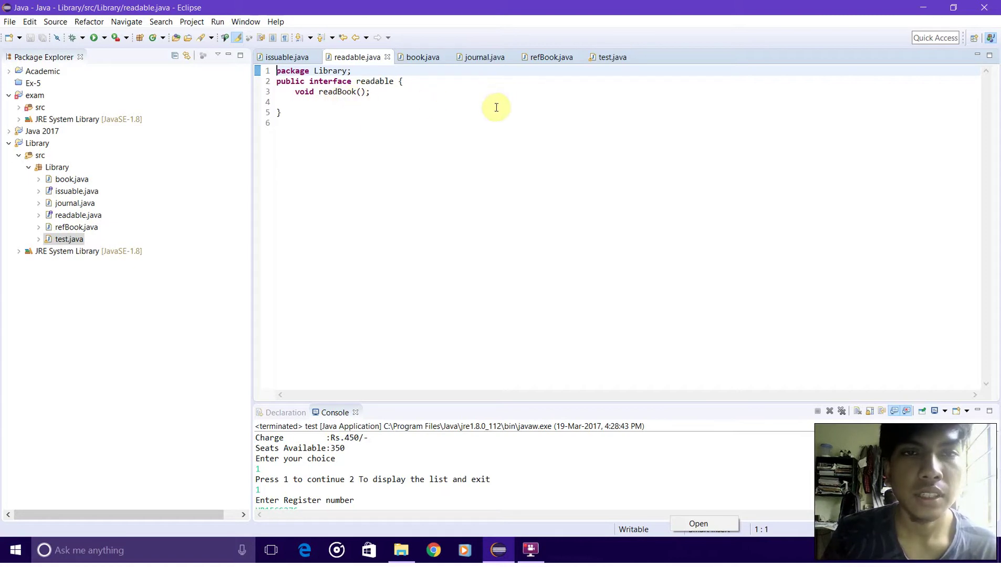
pyautogui.click(296, 58)
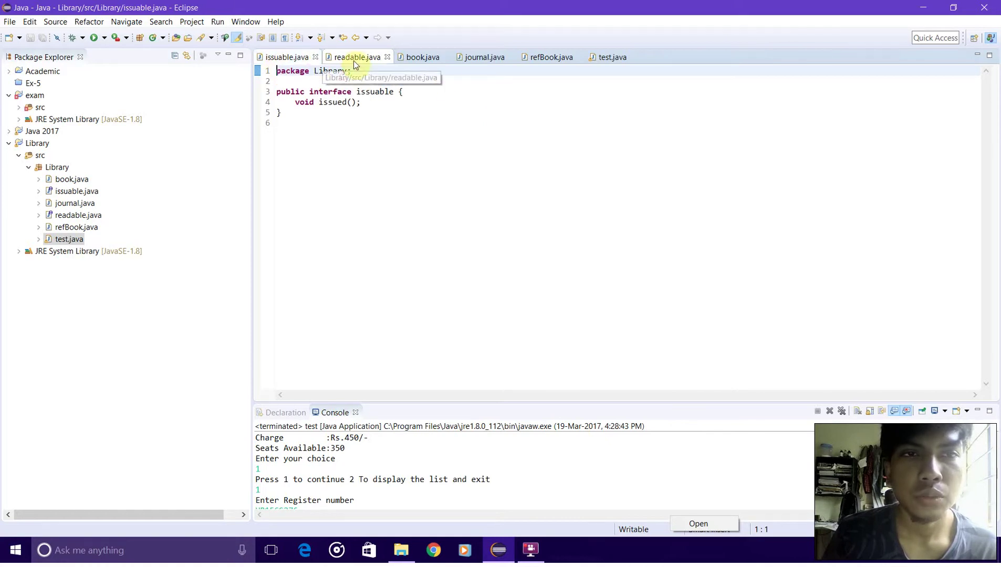
pyautogui.click(302, 62)
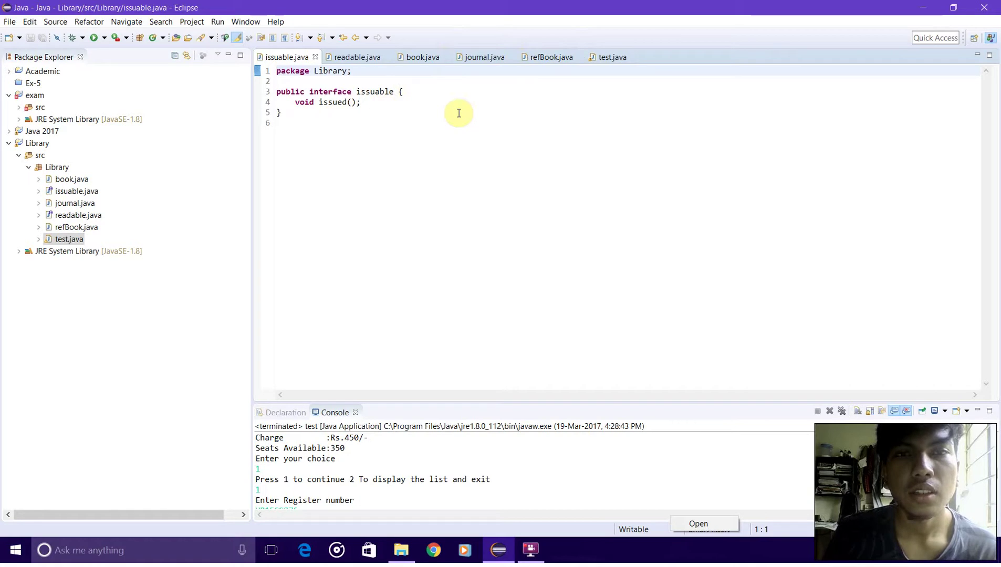
pyautogui.click(422, 57)
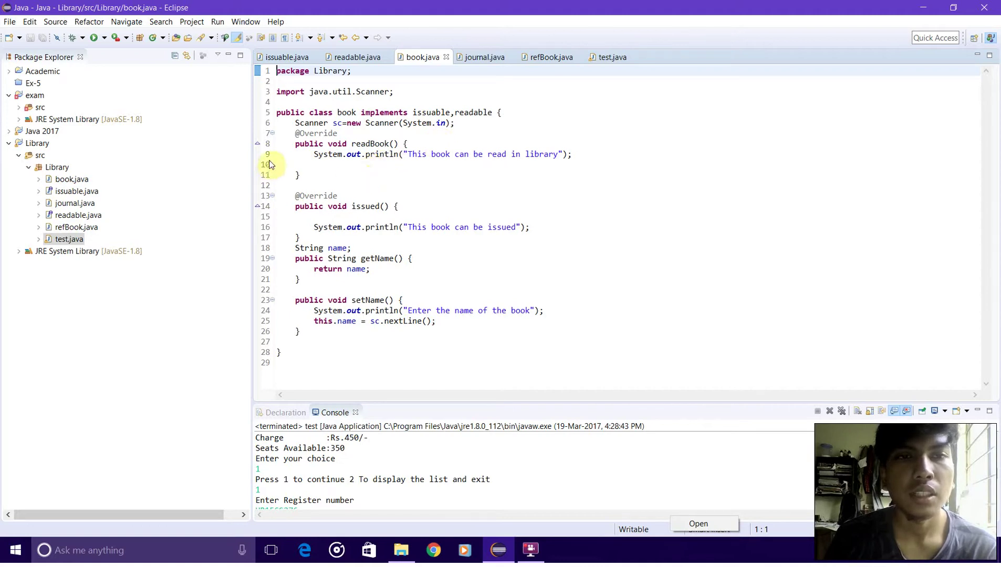
pyautogui.doubleClick(381, 205)
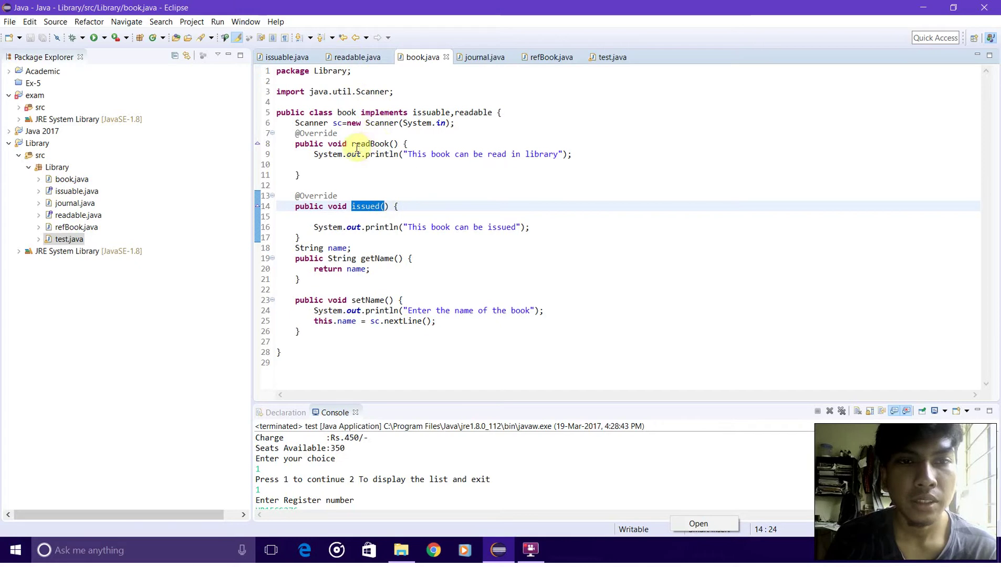
pyautogui.doubleClick(387, 144)
pyautogui.hotkey('shift', 'Right')
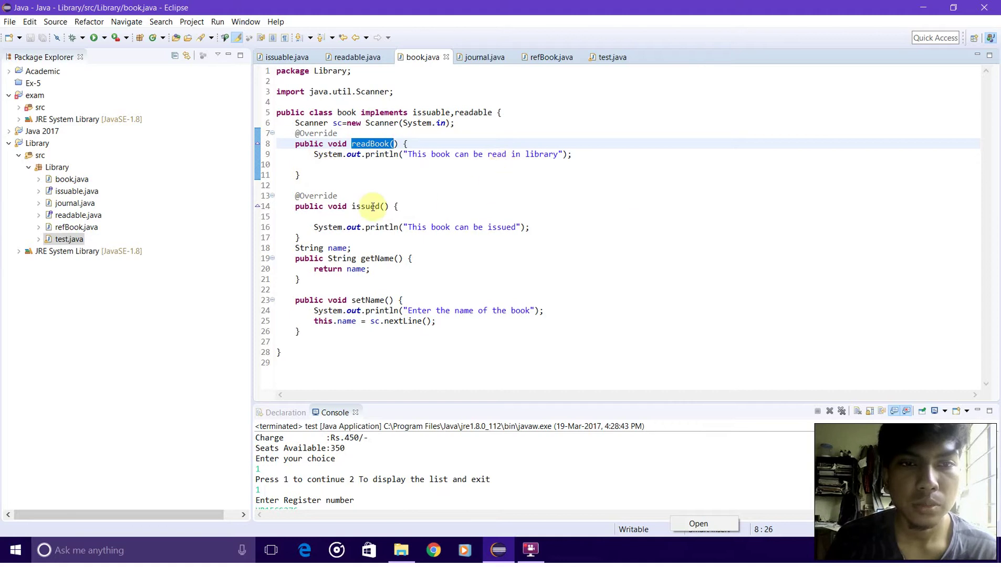
pyautogui.click(473, 179)
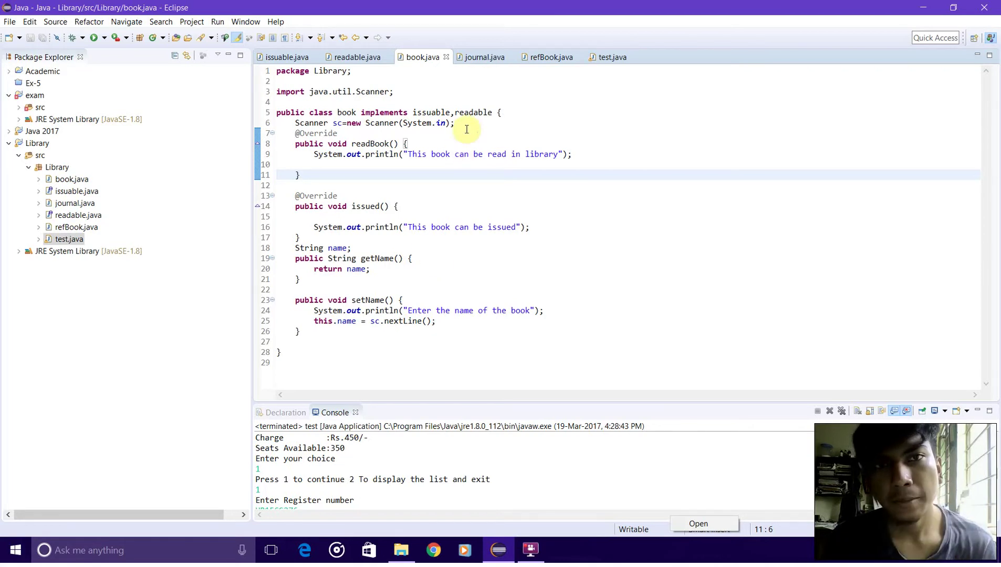
# Step: Compare journal.java with refBook.java, then bring test.java's main loop into view
pyautogui.click(483, 59)
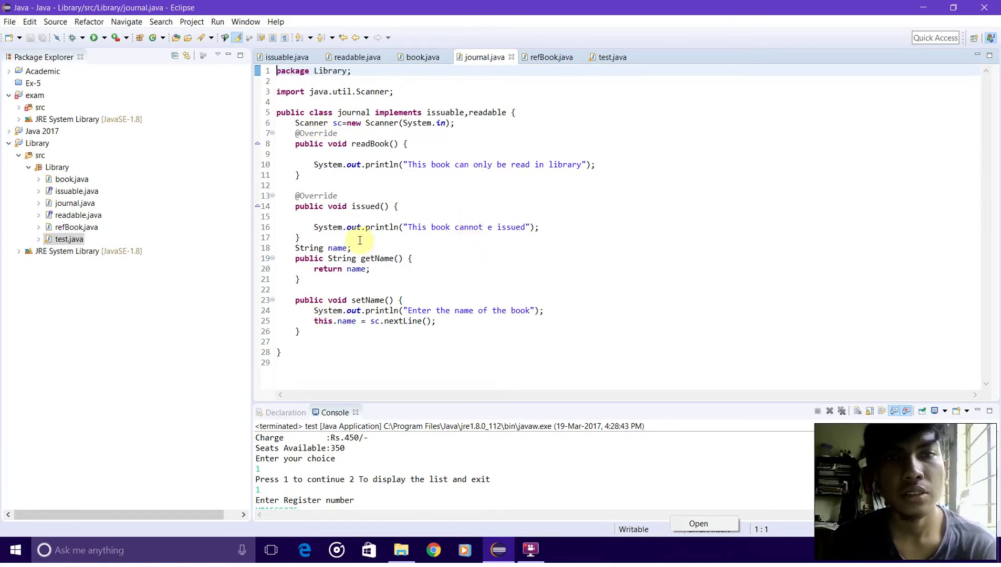
pyautogui.hotkey('ctrl', 'pagedown')
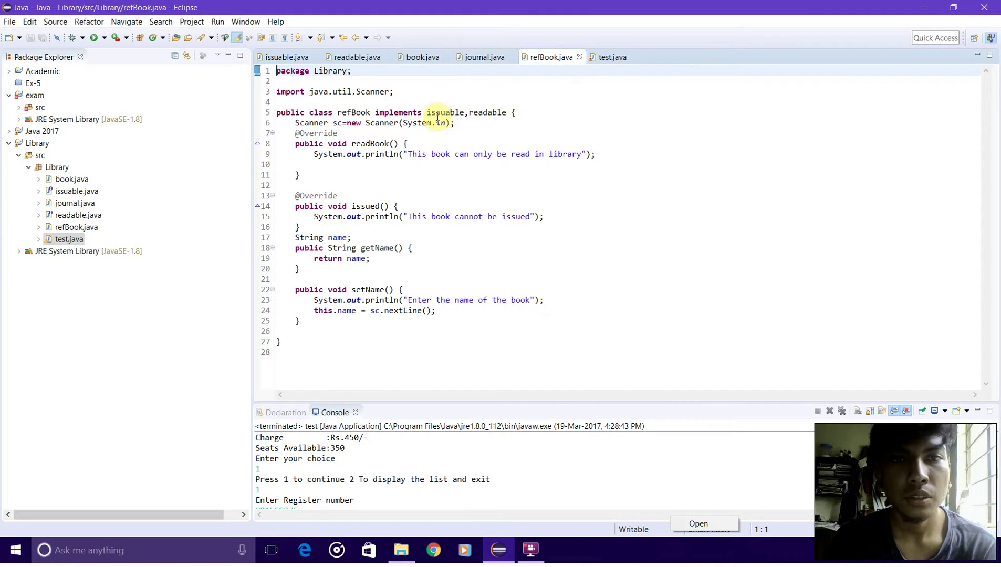
pyautogui.hotkey('ctrl', 'pageup')
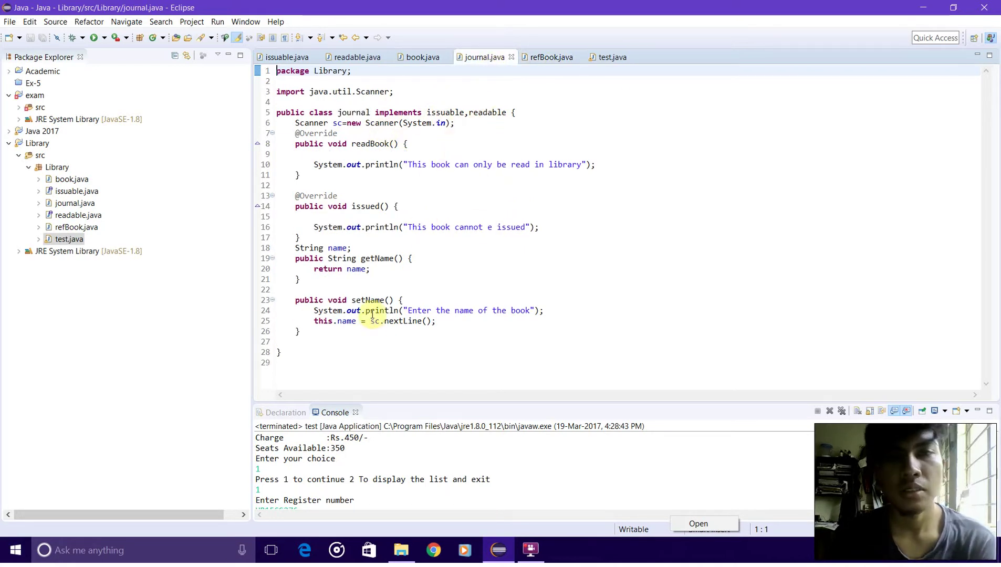
pyautogui.click(547, 57)
pyautogui.click(612, 59)
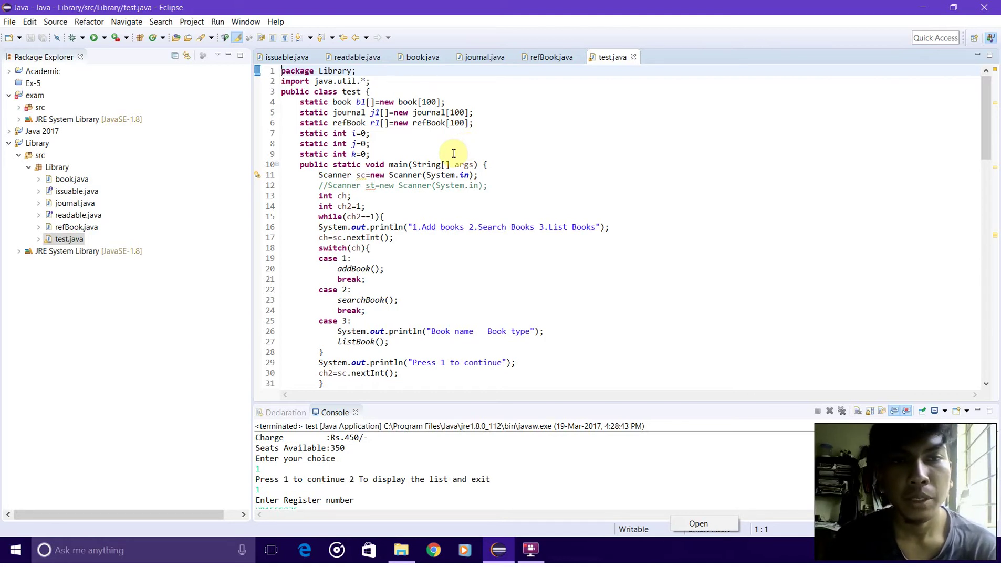
pyautogui.scroll(-1, 558, 229)
pyautogui.scroll(-1, 446, 190)
pyautogui.scroll(-2, 565, 239)
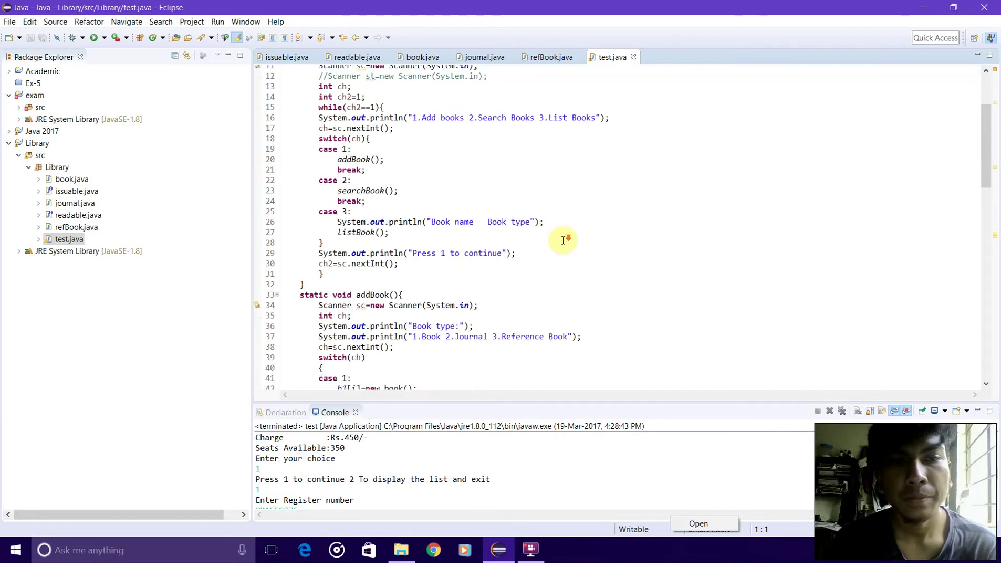
pyautogui.scroll(-1, 565, 240)
pyautogui.scroll(2, 319, 189)
pyautogui.scroll(1, 442, 234)
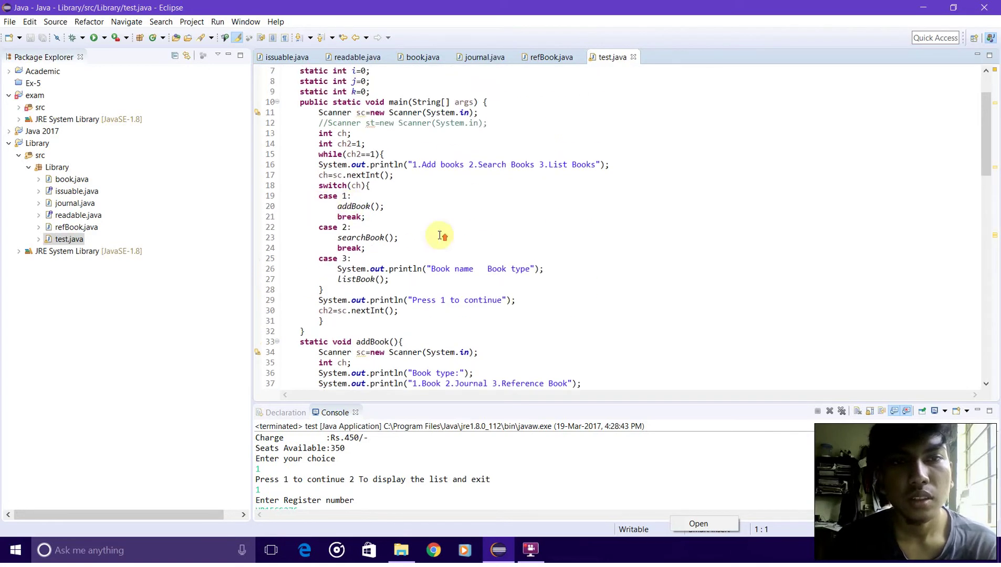
pyautogui.scroll(-1, 440, 221)
pyautogui.scroll(-1, 375, 237)
pyautogui.scroll(-1, 462, 221)
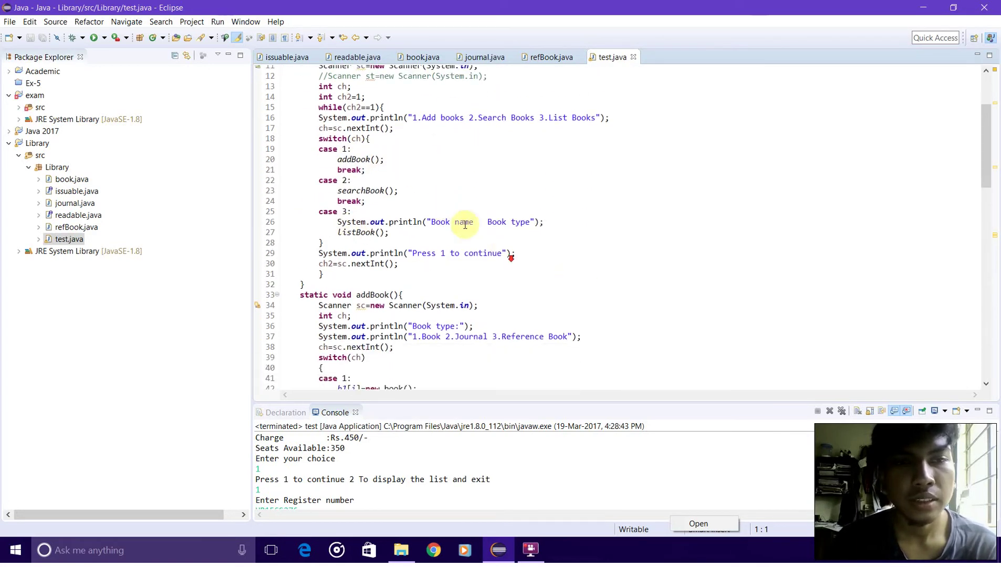
pyautogui.scroll(-1, 619, 197)
pyautogui.scroll(-2, 609, 201)
pyautogui.scroll(-2, 539, 222)
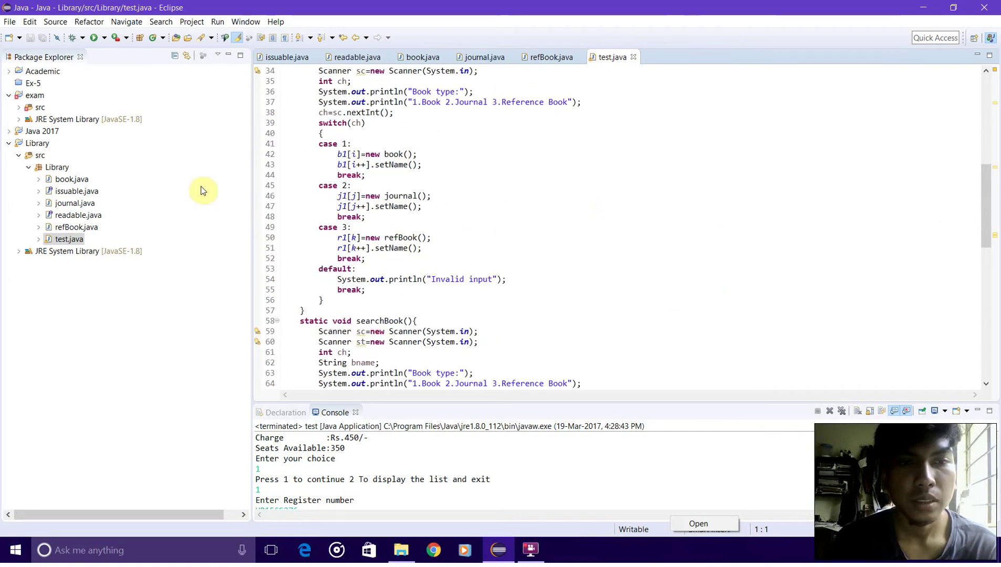
pyautogui.scroll(2, 547, 205)
pyautogui.scroll(-6, 548, 181)
pyautogui.scroll(-4, 462, 176)
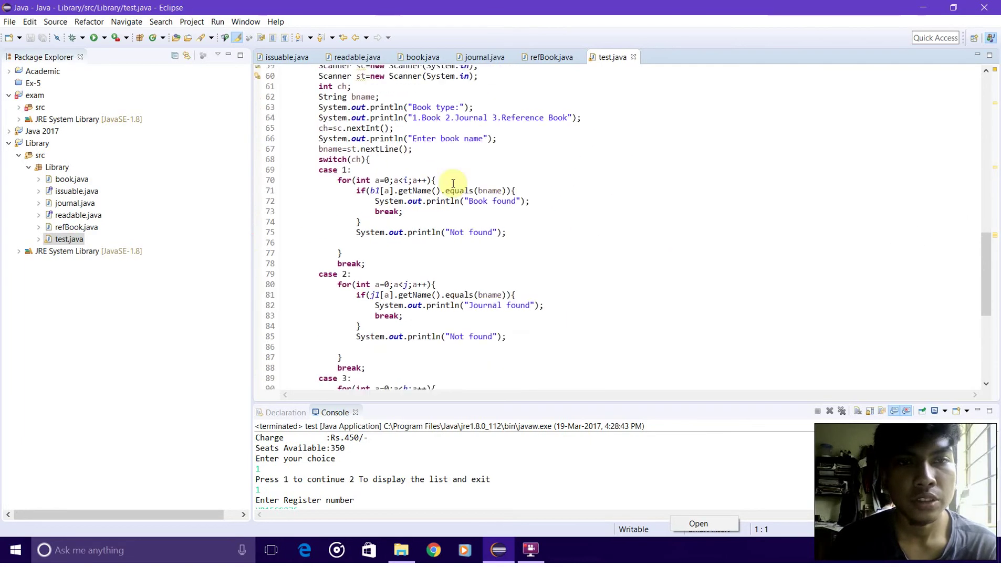
pyautogui.scroll(7, 399, 180)
pyautogui.scroll(5, 351, 175)
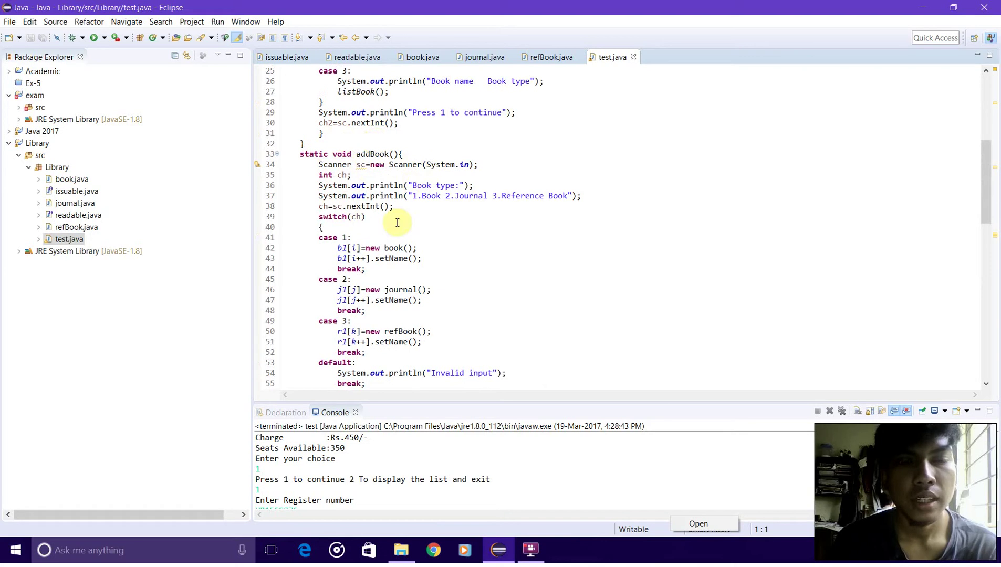
pyautogui.scroll(-4, 484, 257)
pyautogui.scroll(-4, 548, 261)
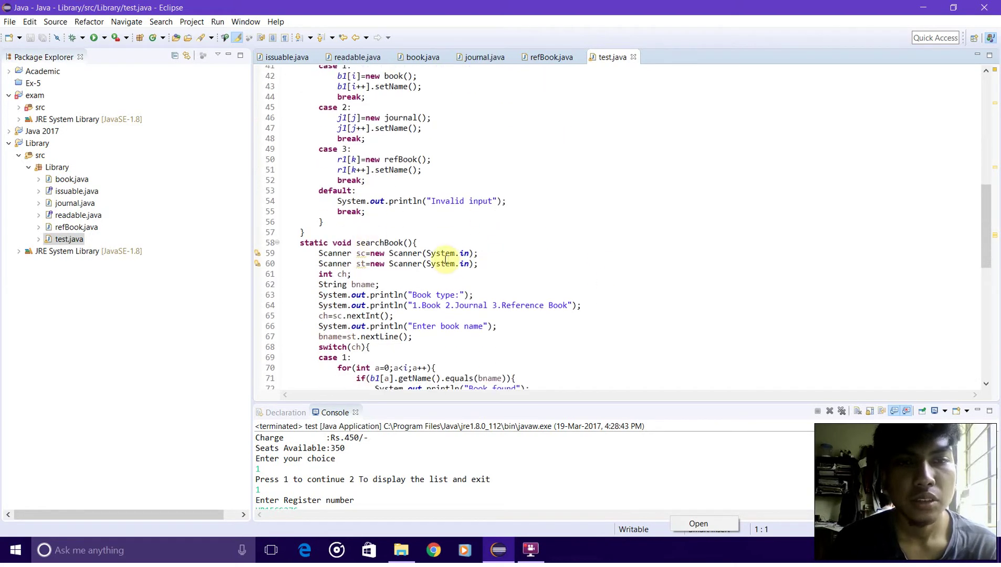
pyautogui.scroll(-3, 493, 282)
pyautogui.scroll(-3, 610, 351)
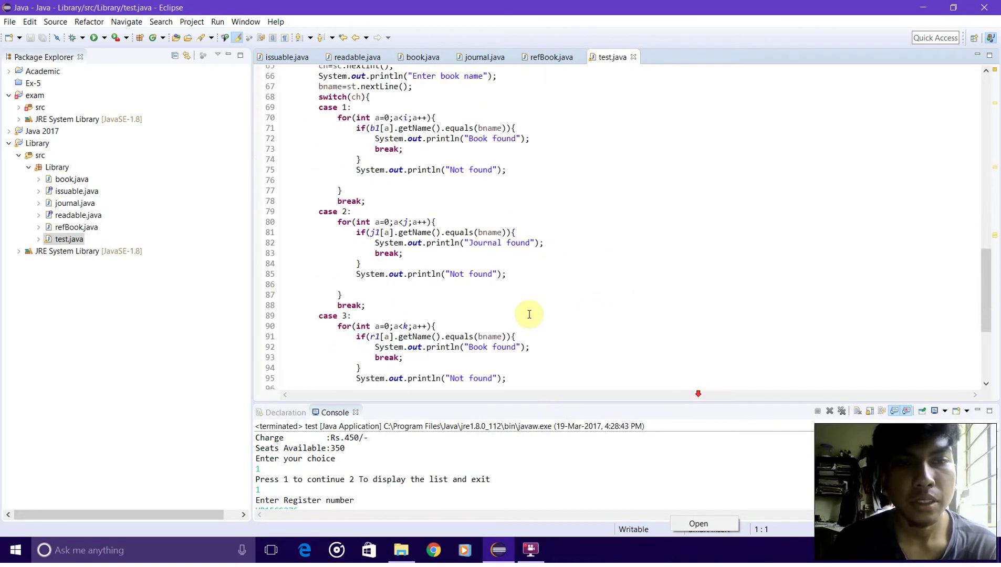
pyautogui.scroll(-3, 532, 266)
pyautogui.scroll(-1, 599, 315)
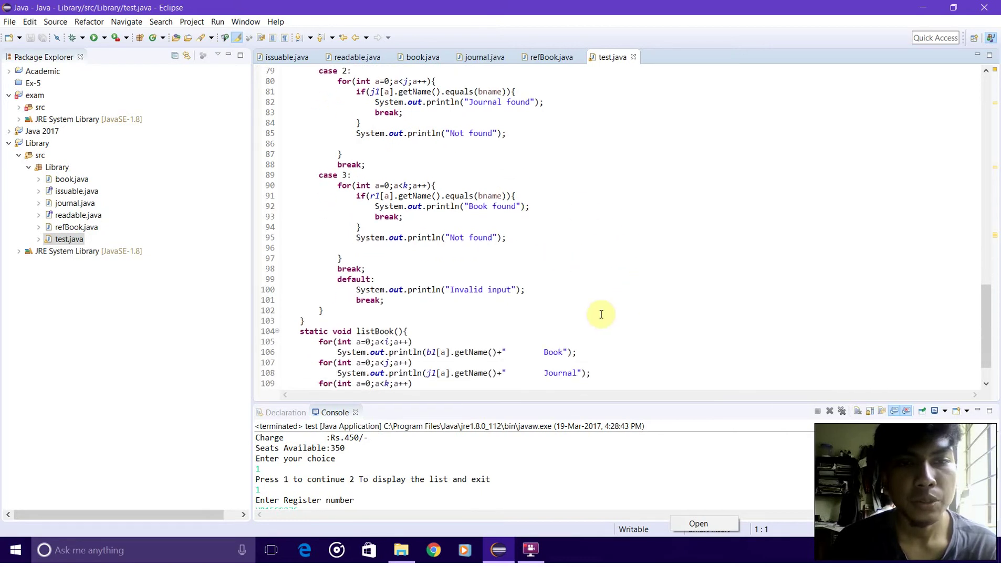
pyautogui.scroll(3, 547, 305)
pyautogui.scroll(7, 547, 319)
pyautogui.scroll(2, 551, 328)
pyautogui.scroll(7, 440, 258)
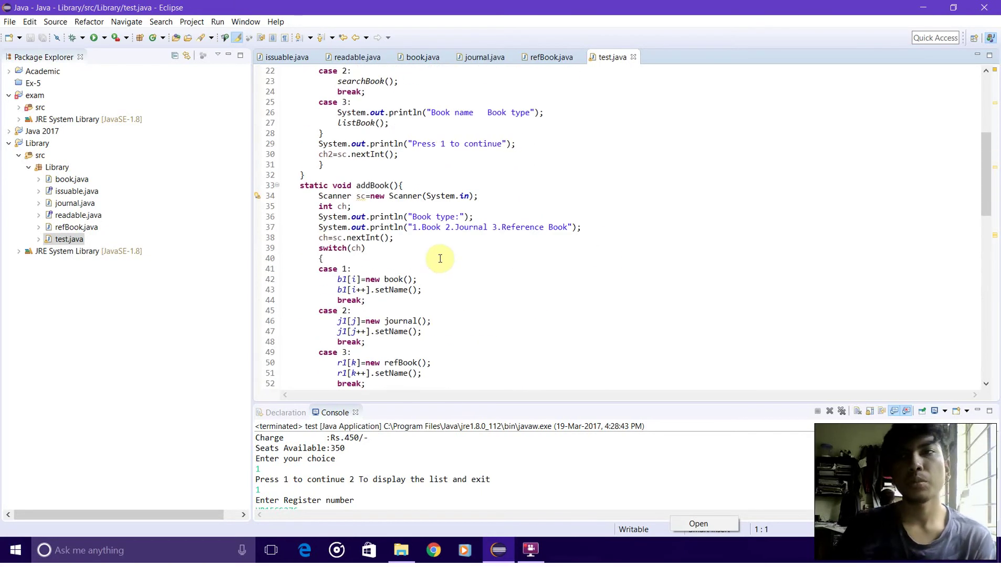
pyautogui.scroll(2, 448, 264)
pyautogui.scroll(4, 447, 258)
pyautogui.scroll(1, 446, 250)
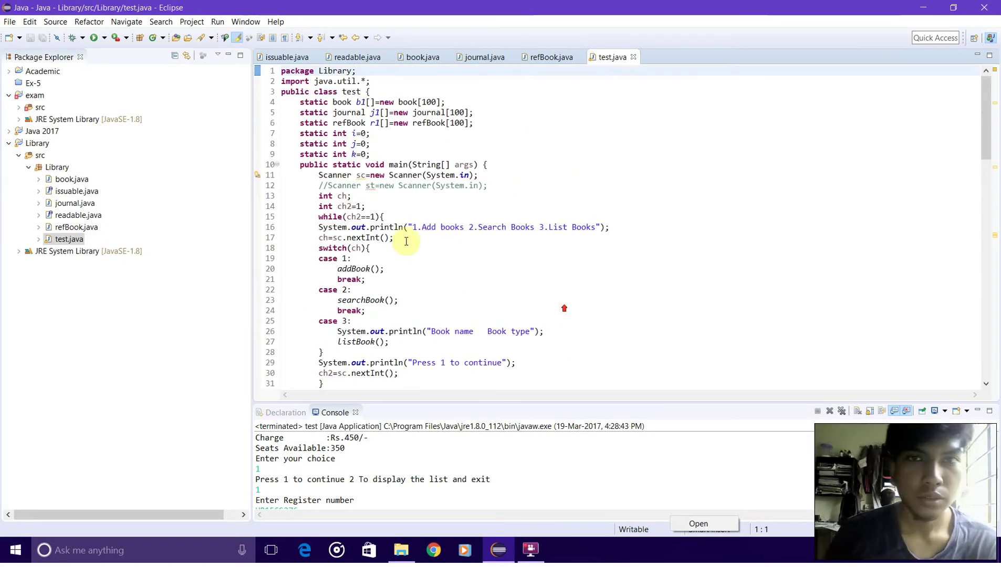
# Step: Relaunch test.java and maximize the Console view
pyautogui.click(94, 37)
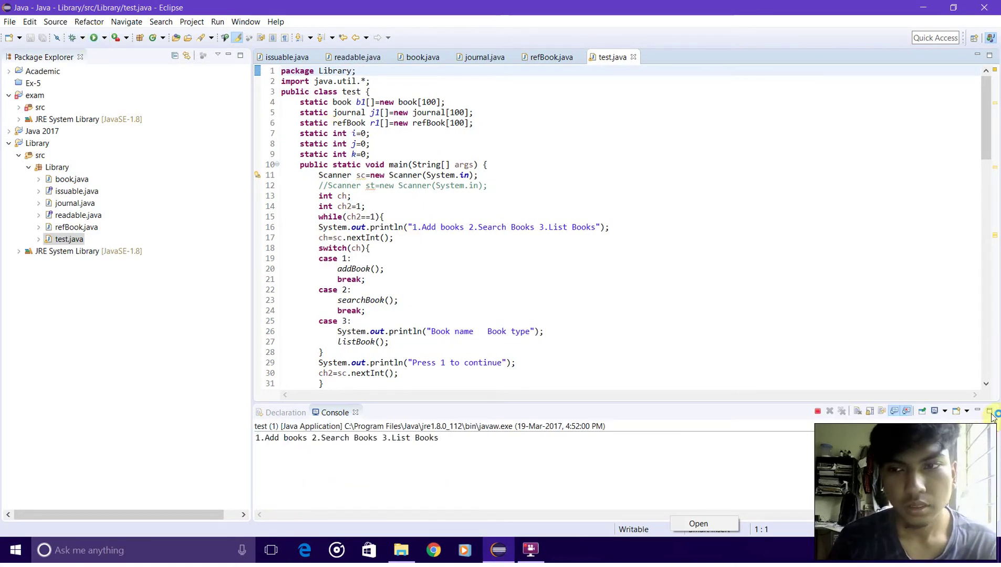
pyautogui.click(989, 412)
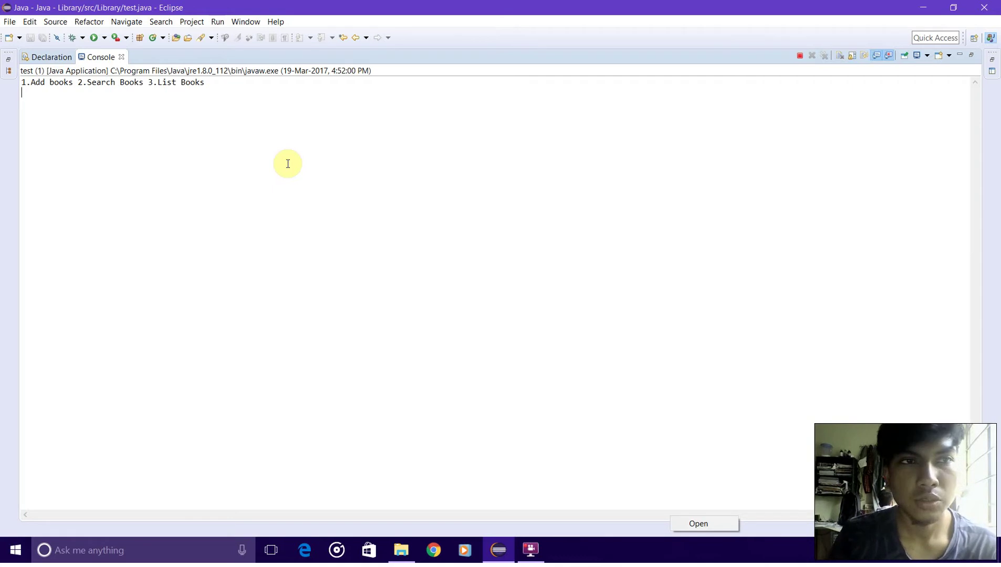
pyautogui.write('1')
# Step: Add ONE to the library as a Book
pyautogui.press('Return')
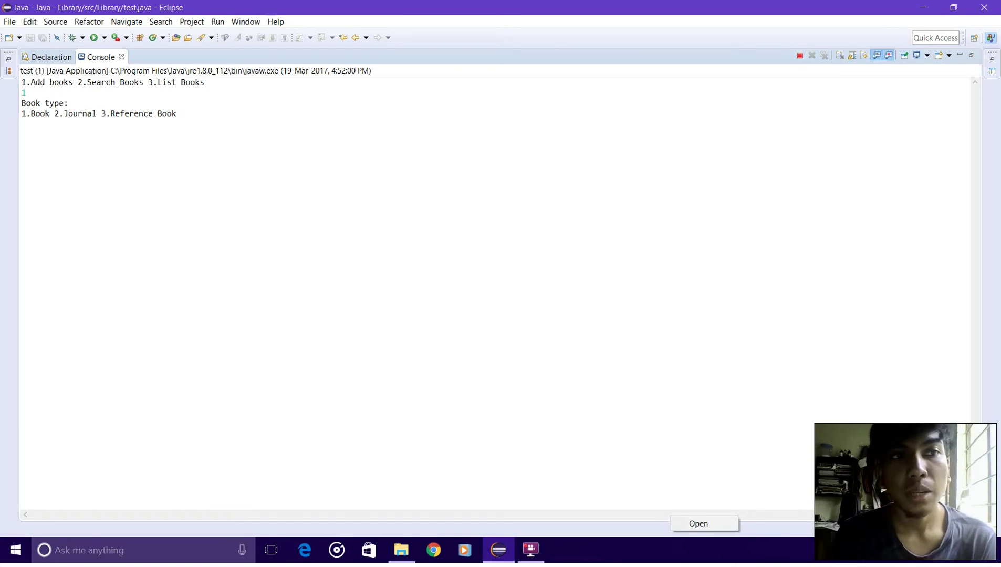
pyautogui.write('1')
pyautogui.press('Return')
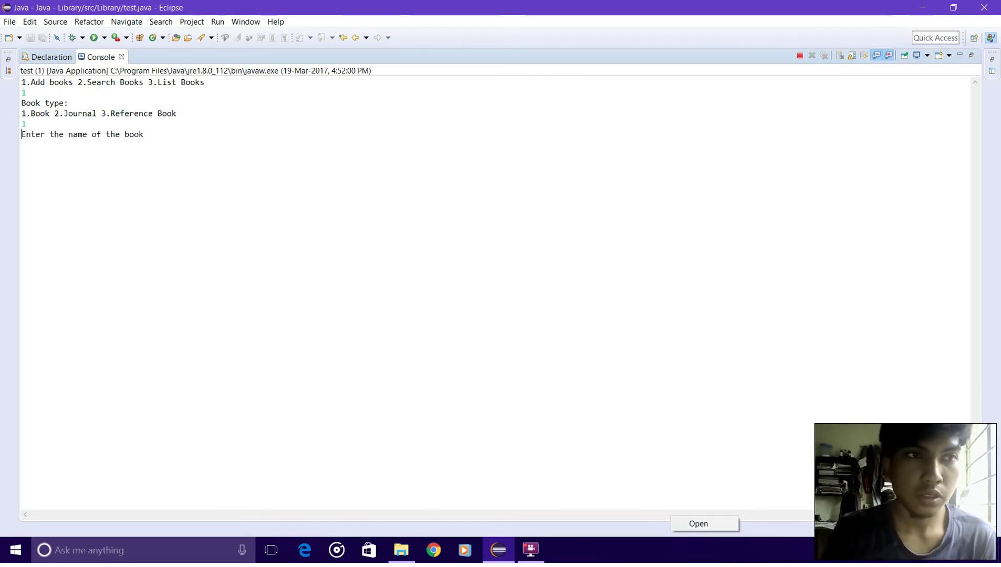
pyautogui.write('ONE')
pyautogui.press('Return')
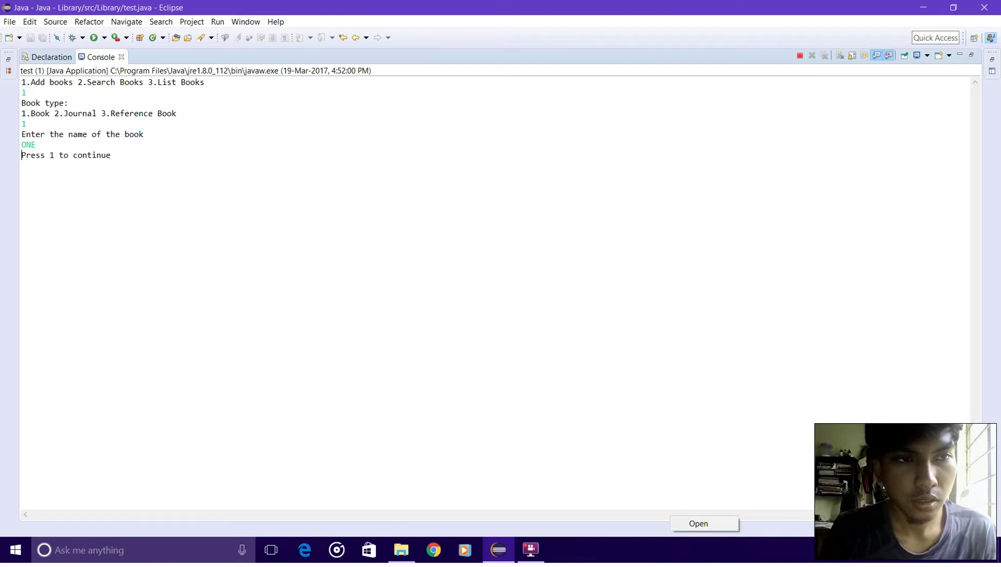
pyautogui.write('1')
pyautogui.press('Return')
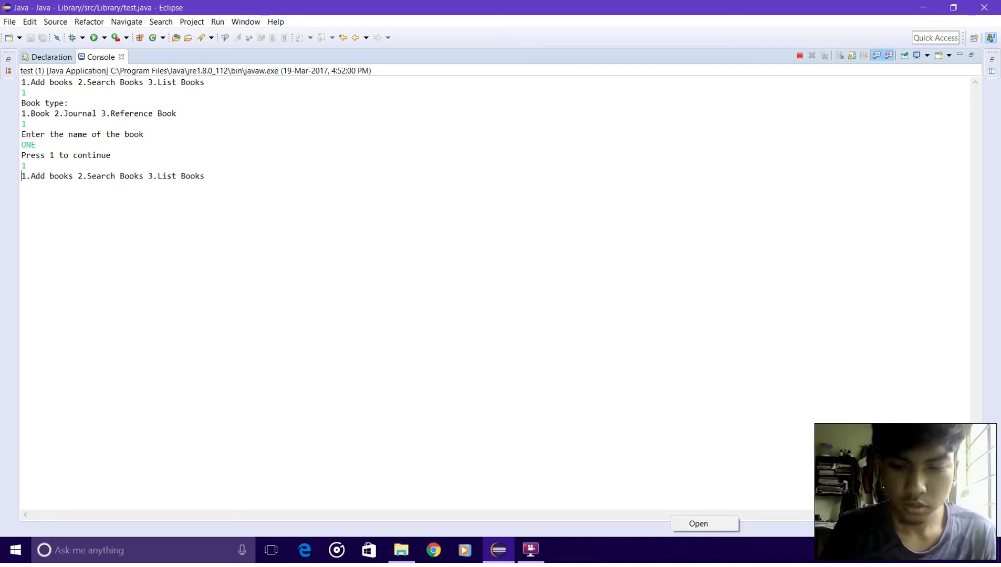
pyautogui.write('1')
# Step: Add TWO as a Journal, then list both books with their types
pyautogui.press('Return')
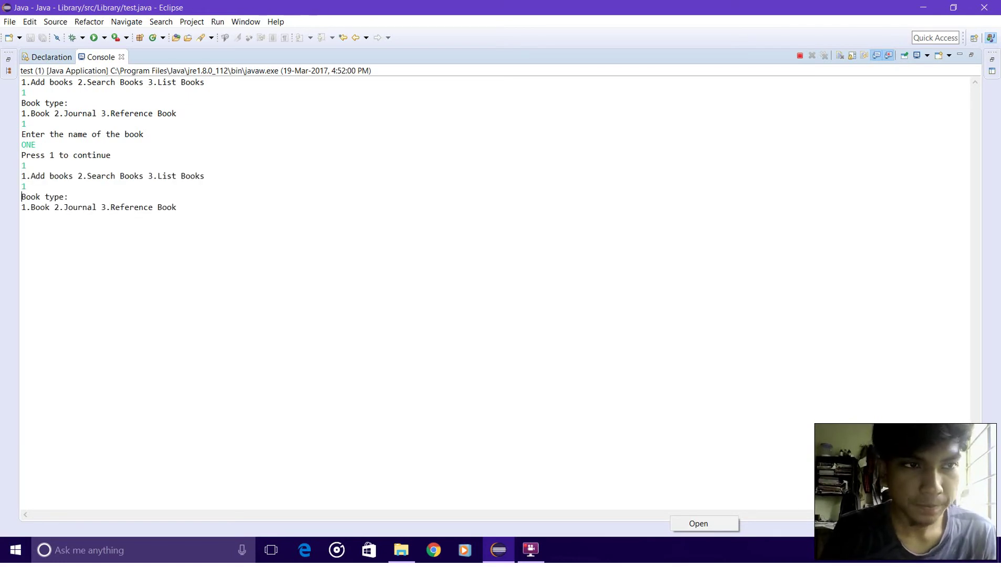
pyautogui.write('2')
pyautogui.press('Return')
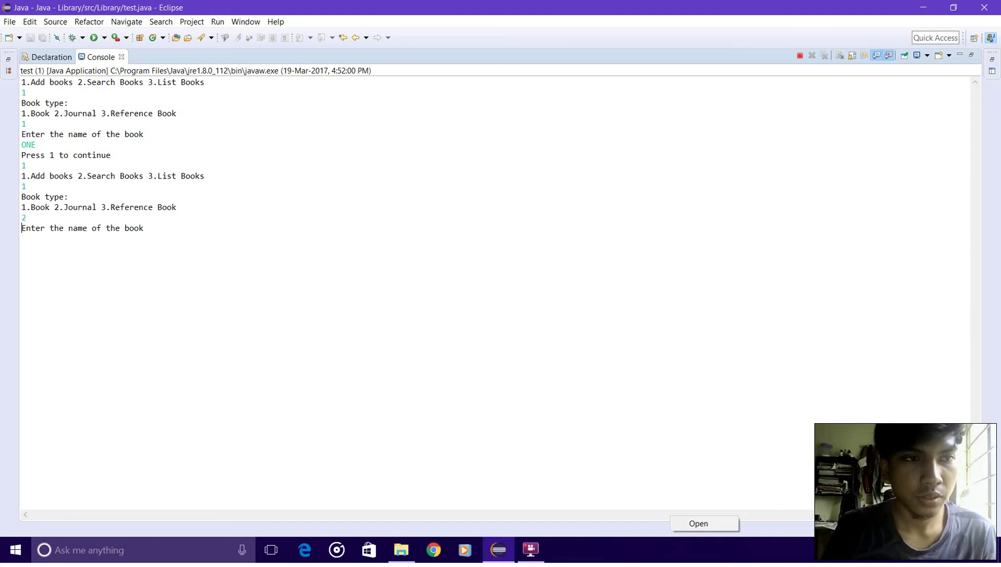
pyautogui.write('TWO')
pyautogui.press('Return')
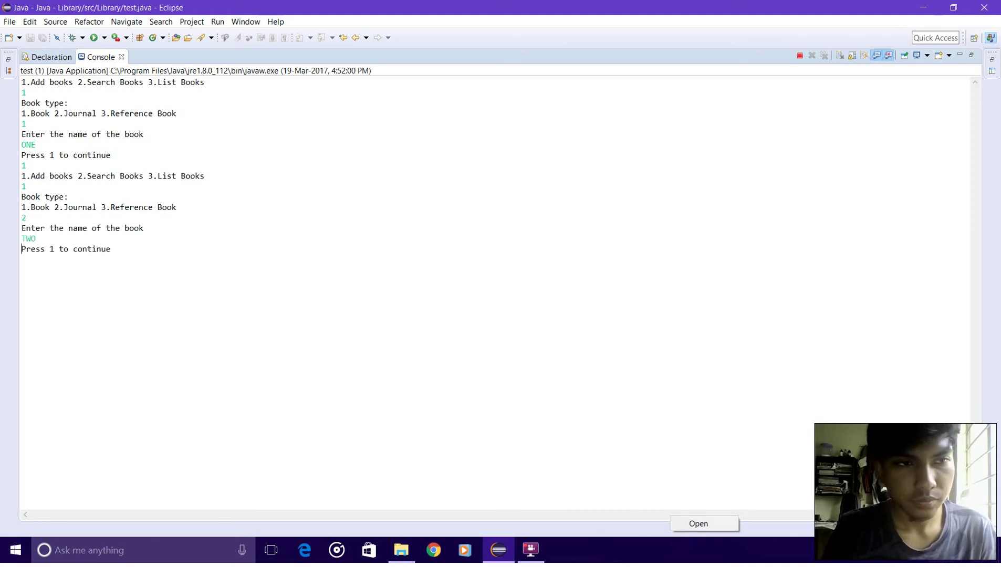
pyautogui.write('1')
pyautogui.press('Return')
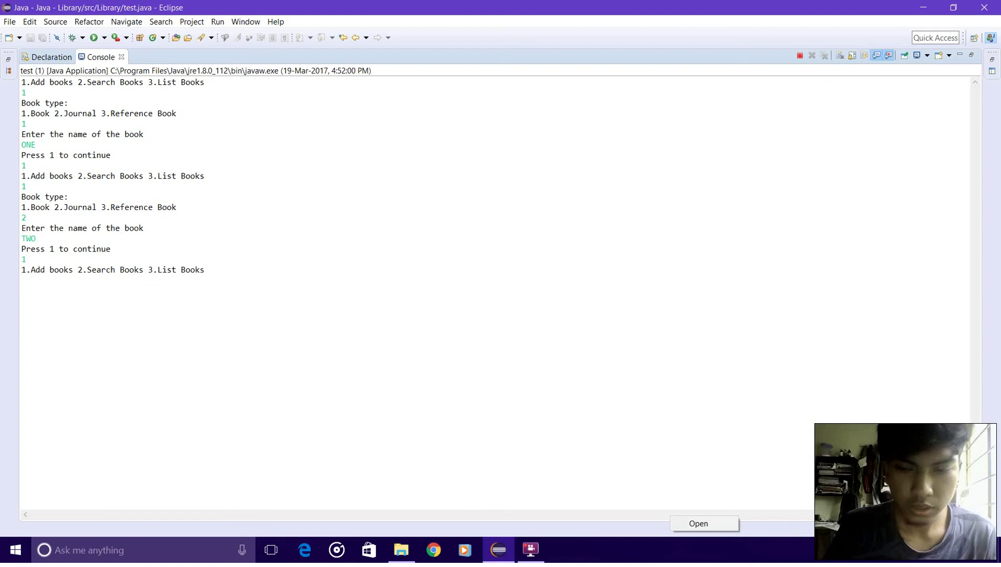
pyautogui.write('3')
pyautogui.press('Return')
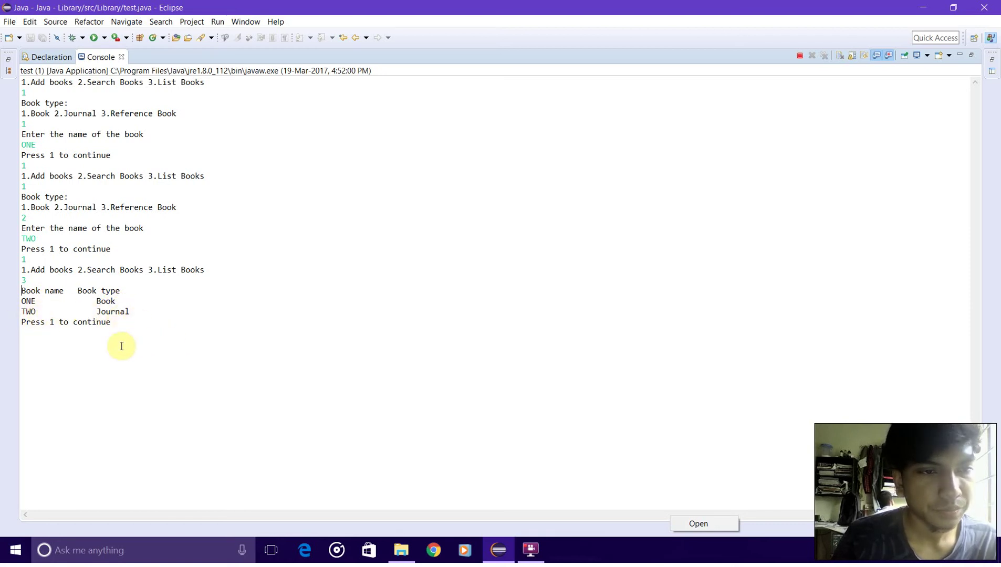
pyautogui.write('1')
# Step: Add THREE as a Reference Book and return to the main menu
pyautogui.press('Return')
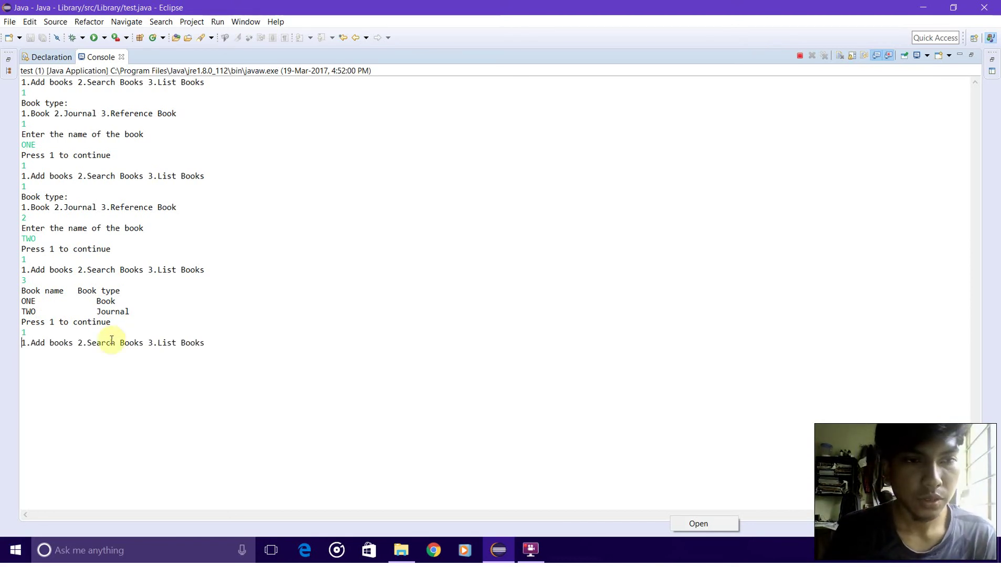
pyautogui.write('1')
pyautogui.press('Return')
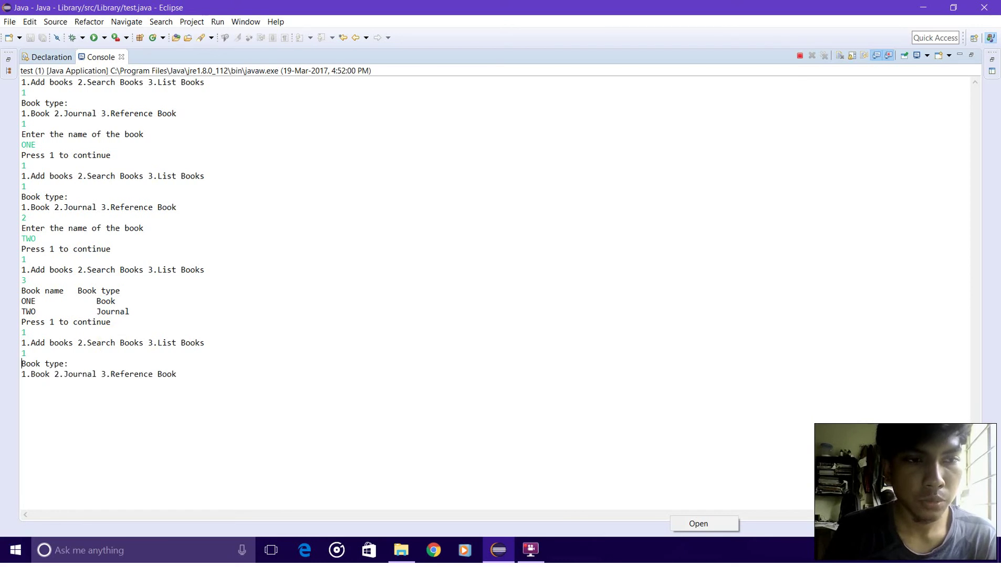
pyautogui.write('3')
pyautogui.press('Return')
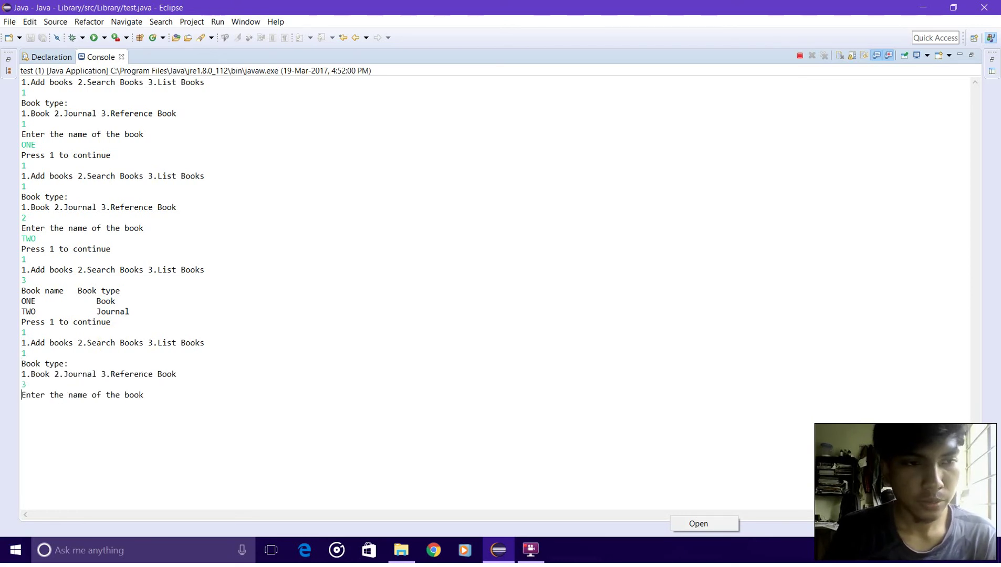
pyautogui.write('THREE')
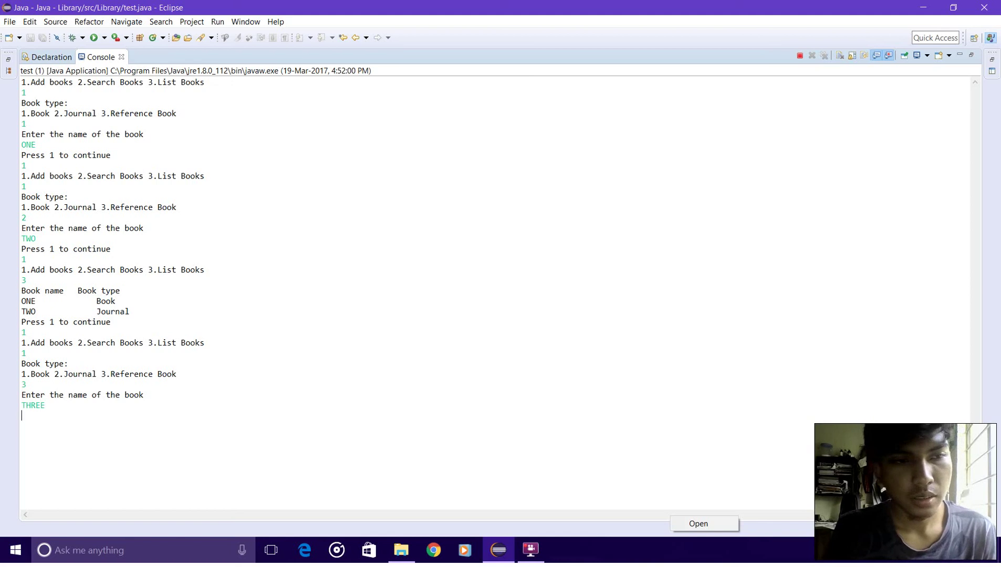
pyautogui.press('Return')
pyautogui.write('1')
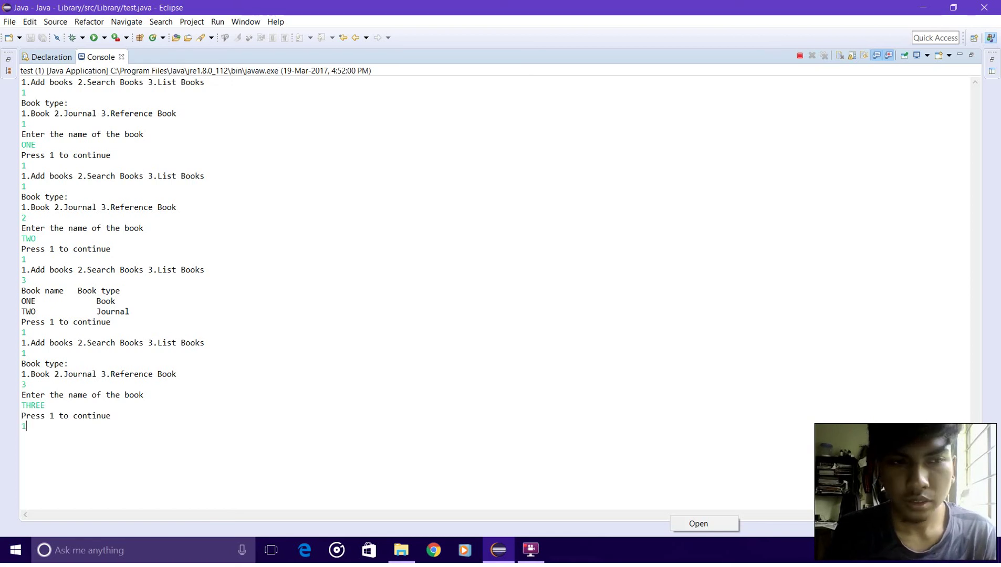
pyautogui.press('Return')
pyautogui.write('2')
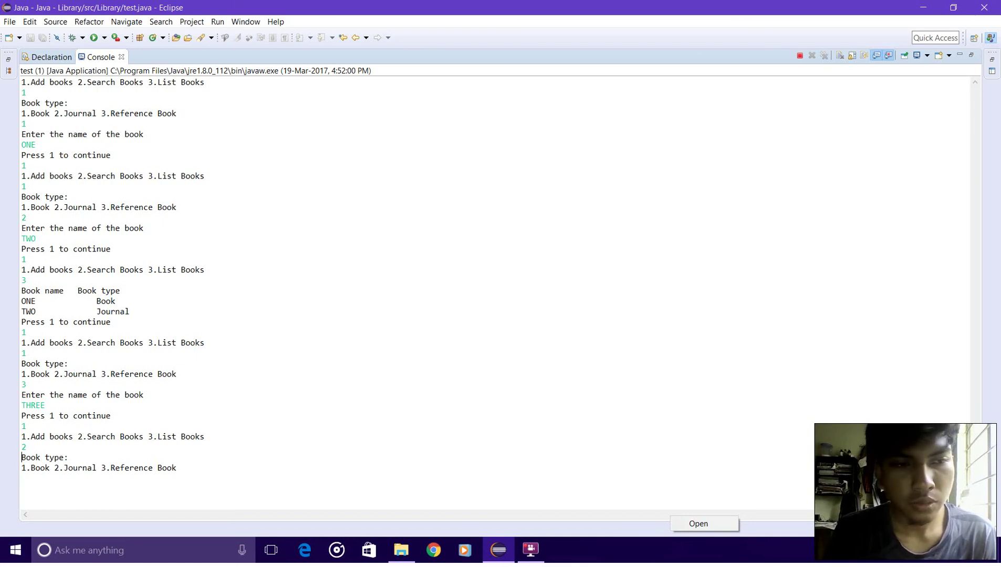
pyautogui.write('3')
# Step: Search reference books for TWO, which is reported not found
pyautogui.press('Return')
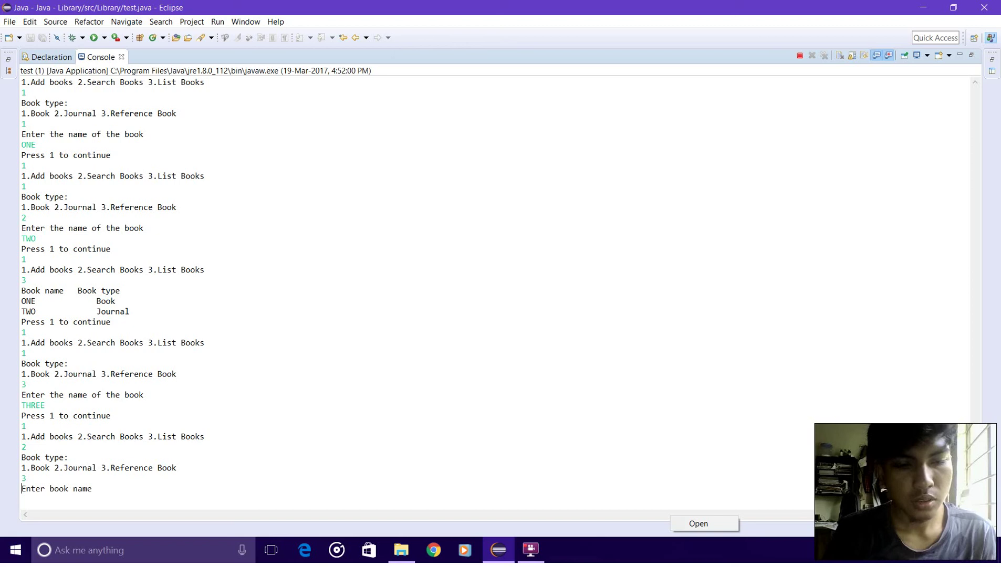
pyautogui.write('TWO')
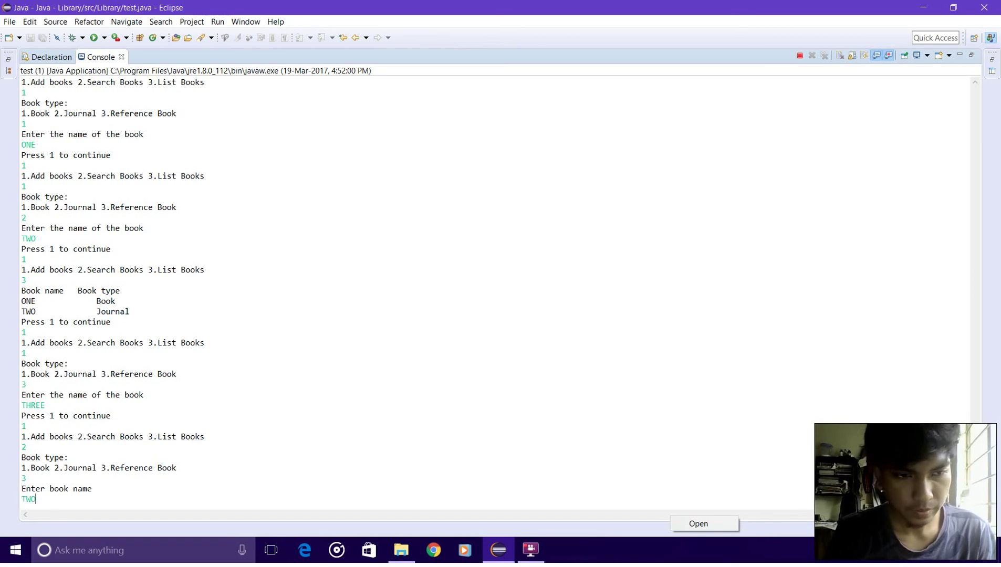
pyautogui.press('Return')
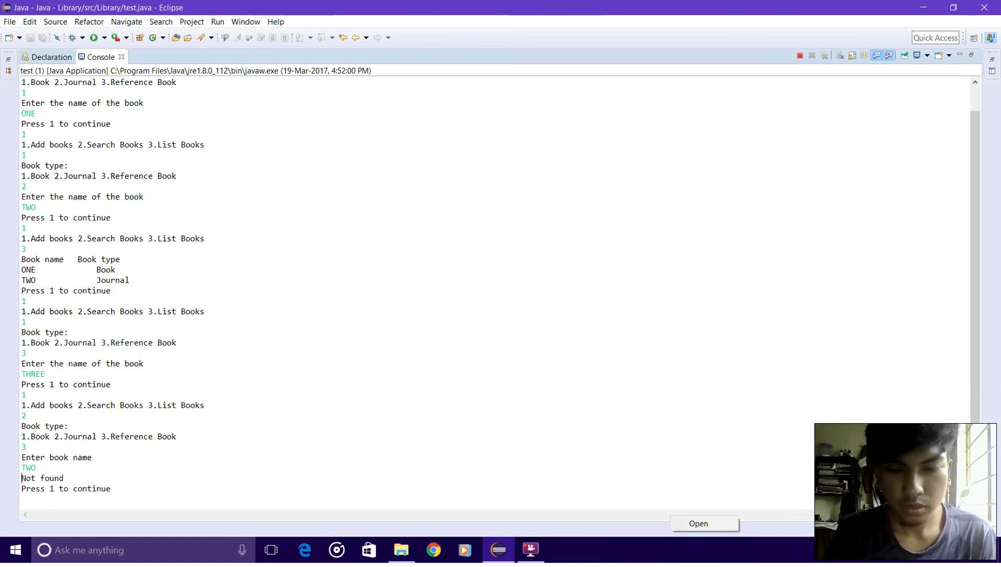
pyautogui.write('1')
pyautogui.press('Return')
pyautogui.write('2')
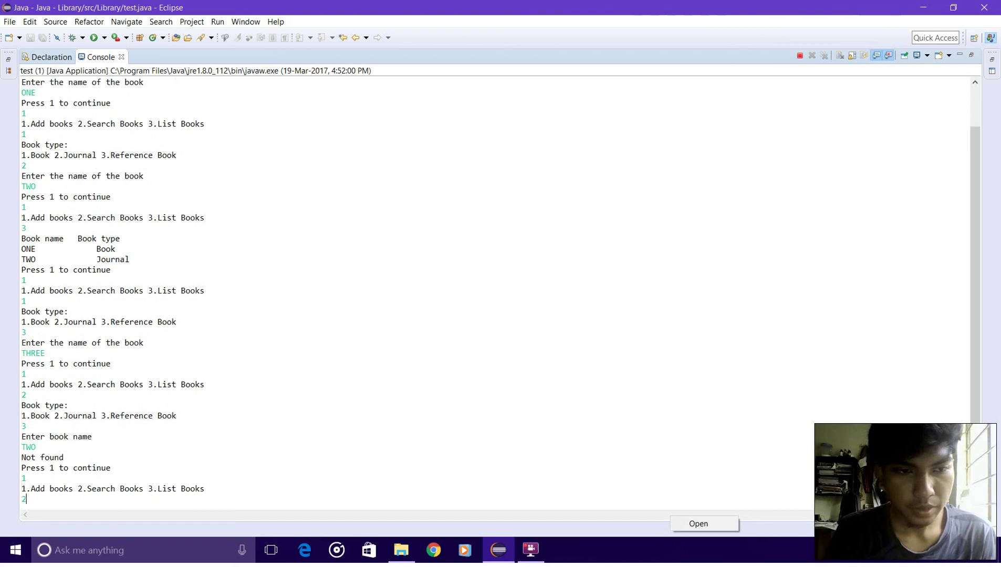
# Step: Find THREE among reference books, then list ONE, TWO and THREE with types
pyautogui.press('Return')
pyautogui.write('3')
pyautogui.press('Return')
pyautogui.write('T')
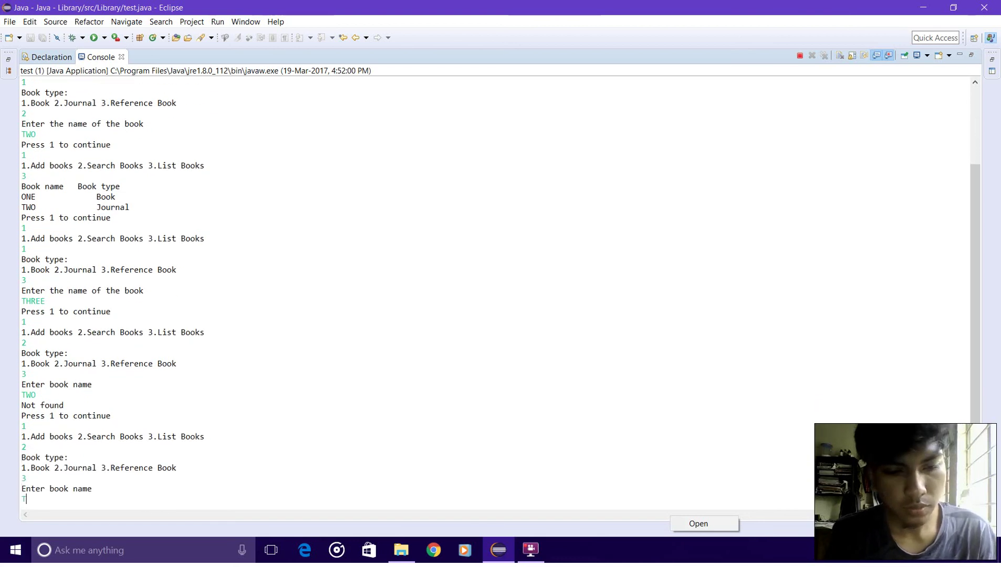
pyautogui.write('HREE')
pyautogui.press('Return')
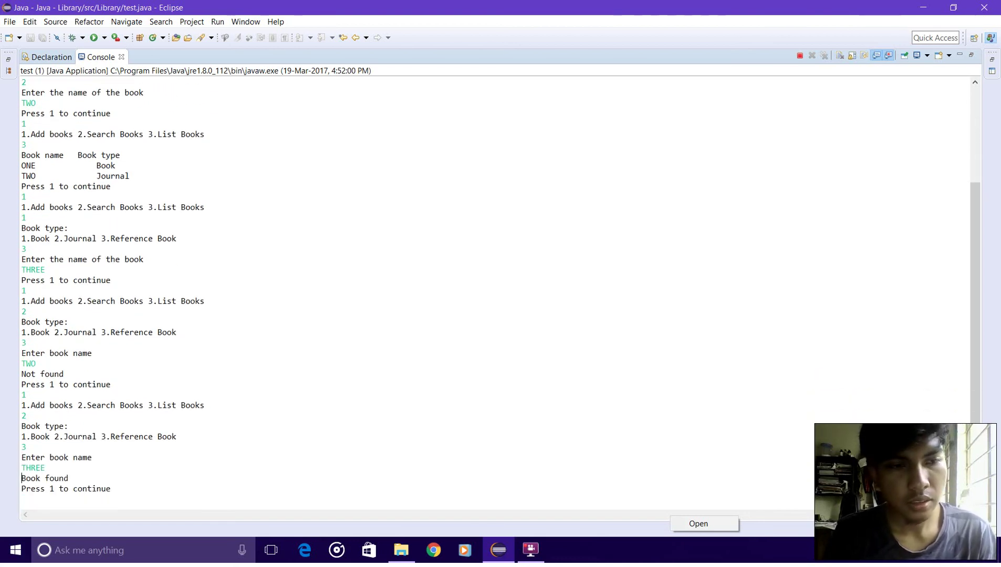
pyautogui.write('1')
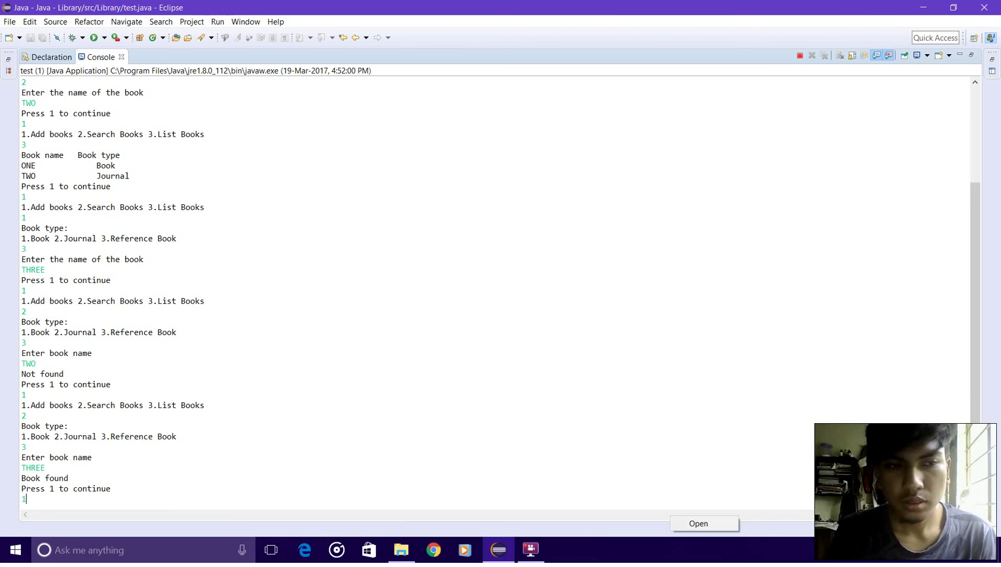
pyautogui.press('Return')
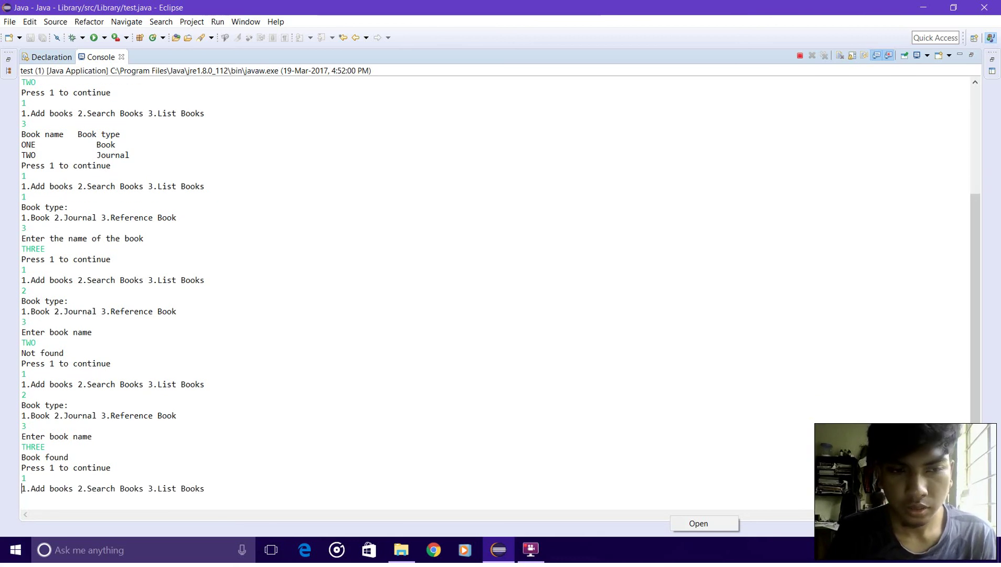
pyautogui.write('3')
pyautogui.press('Return')
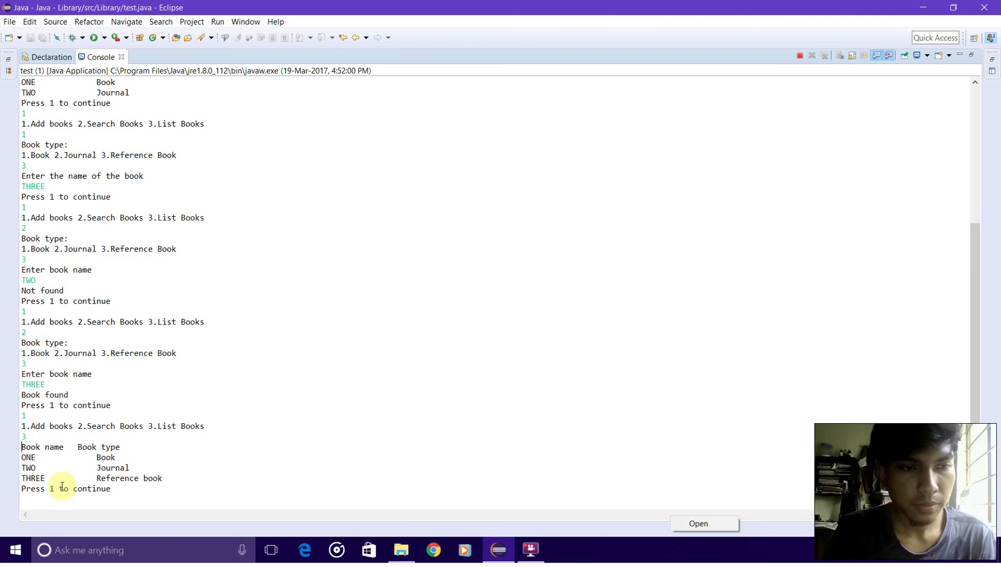